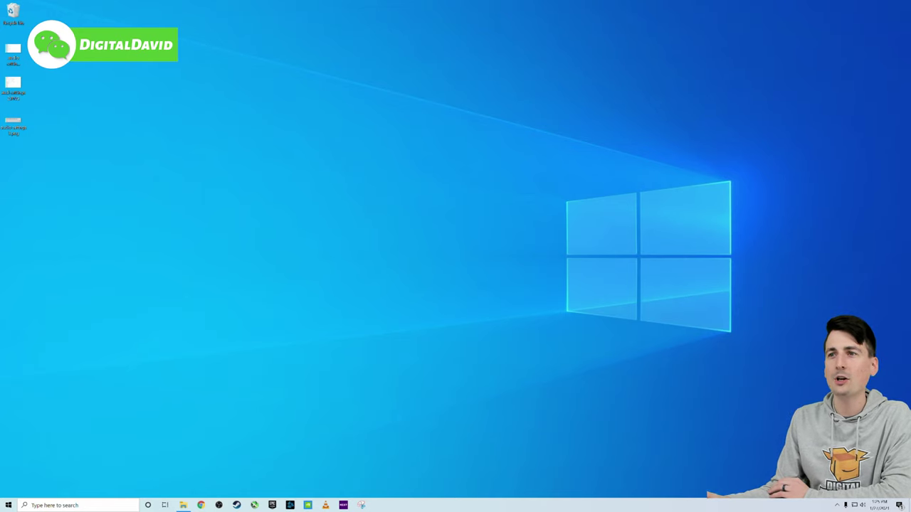
Open the Sound settings page by searching 'sound settings' from the taskbar.
click(84, 505)
text(sound )
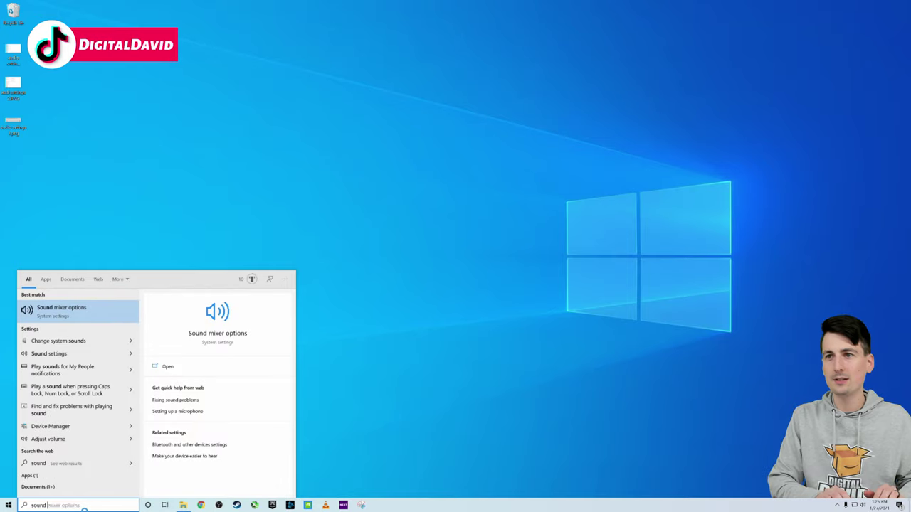
text(settings)
key(Return)
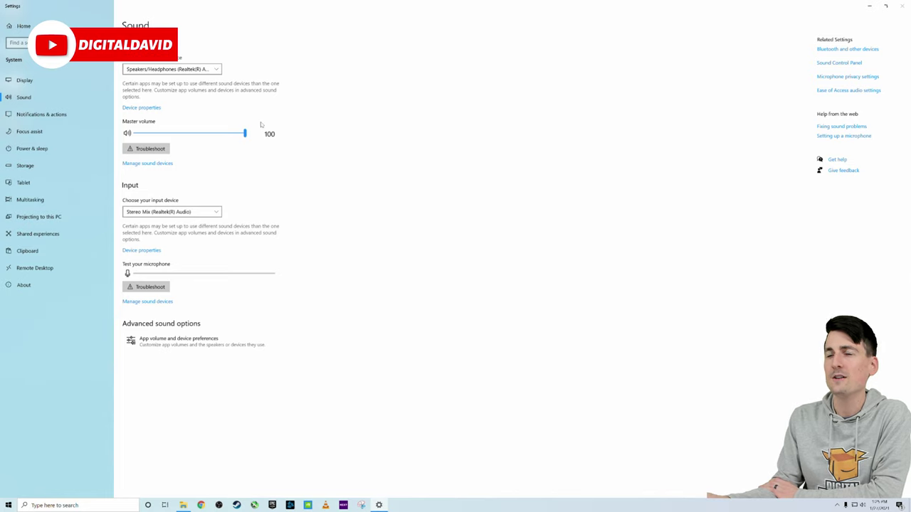
Keep Speakers/Headphones as the output device and Stereo Mix as the input device.
click(176, 70)
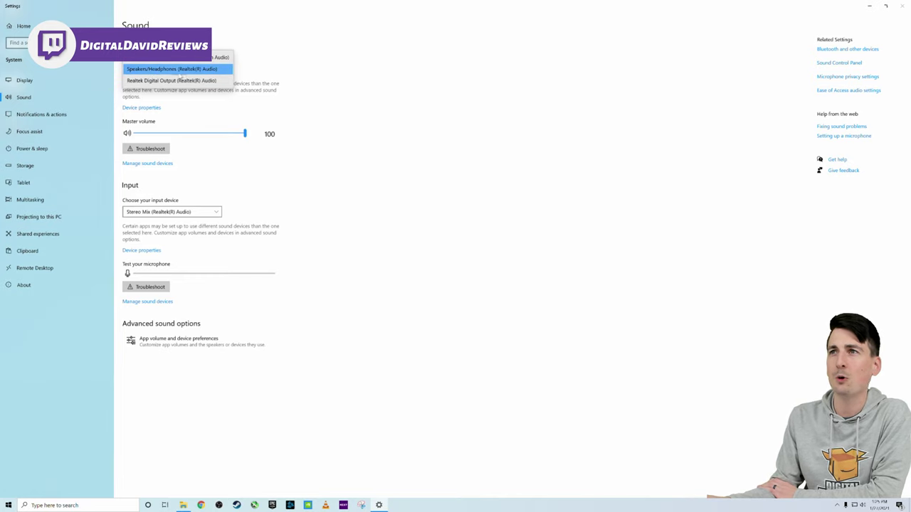
click(320, 86)
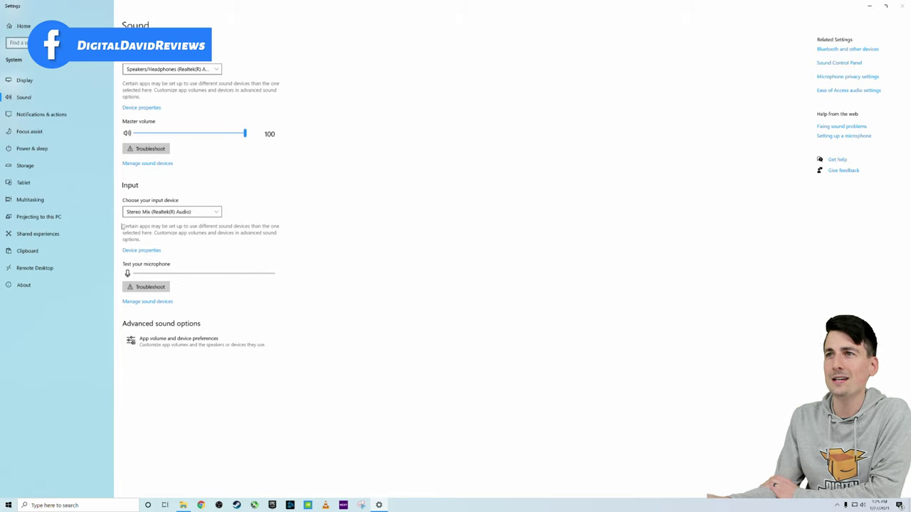
click(171, 212)
click(173, 213)
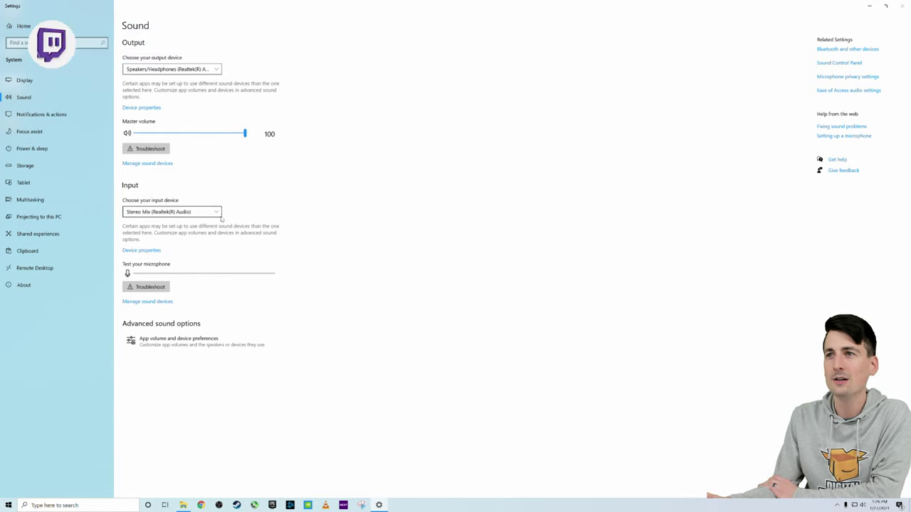
click(155, 341)
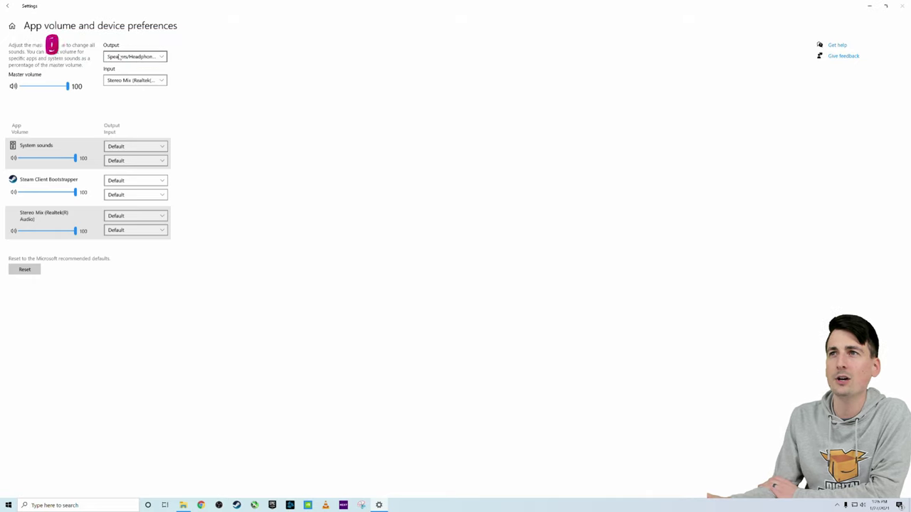
click(142, 60)
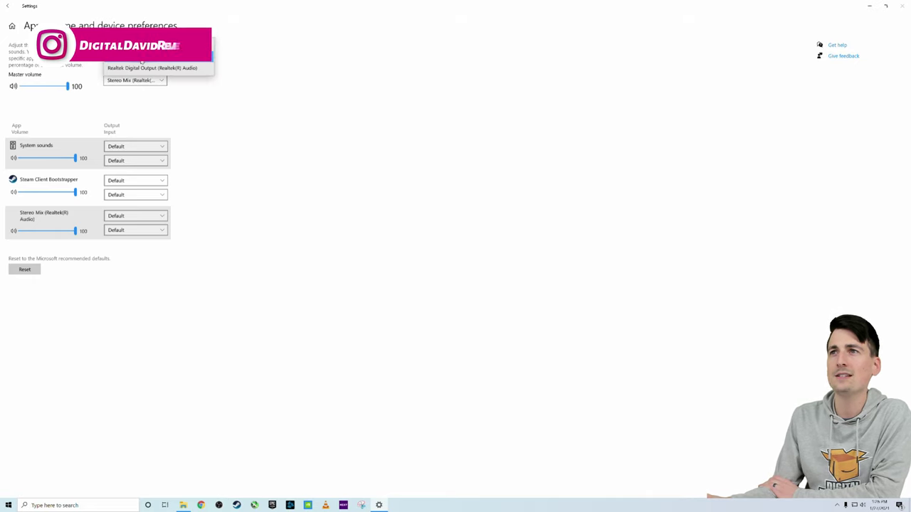
click(141, 61)
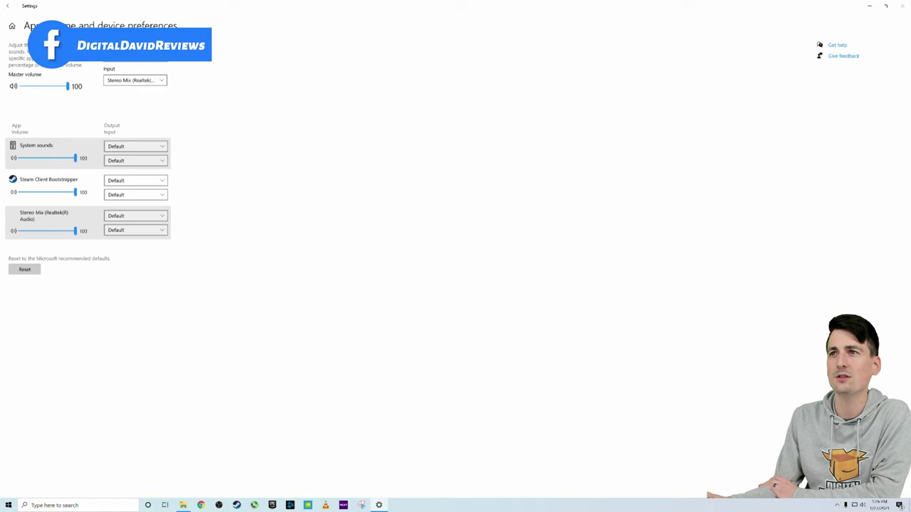
click(11, 10)
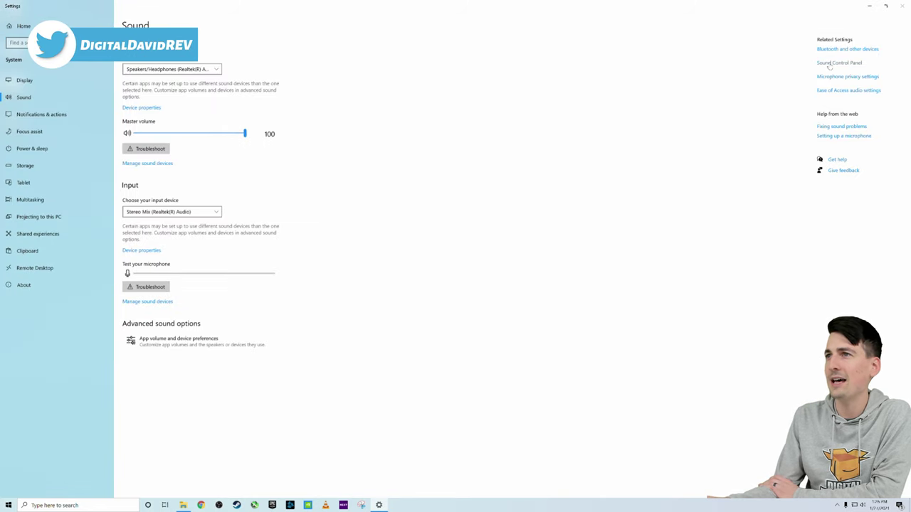
Open the classic Sound control panel, centre it, and check the Speakers/Headphones device options.
click(829, 66)
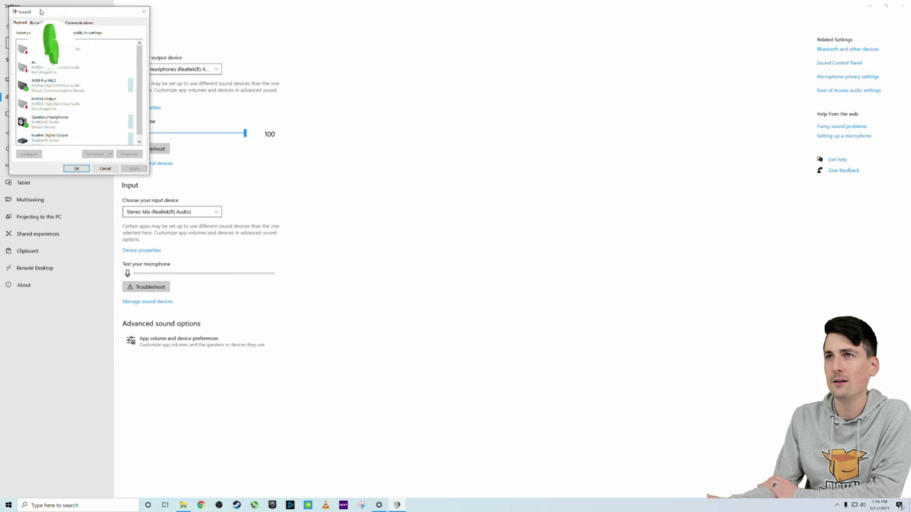
drag(40, 12, 375, 127)
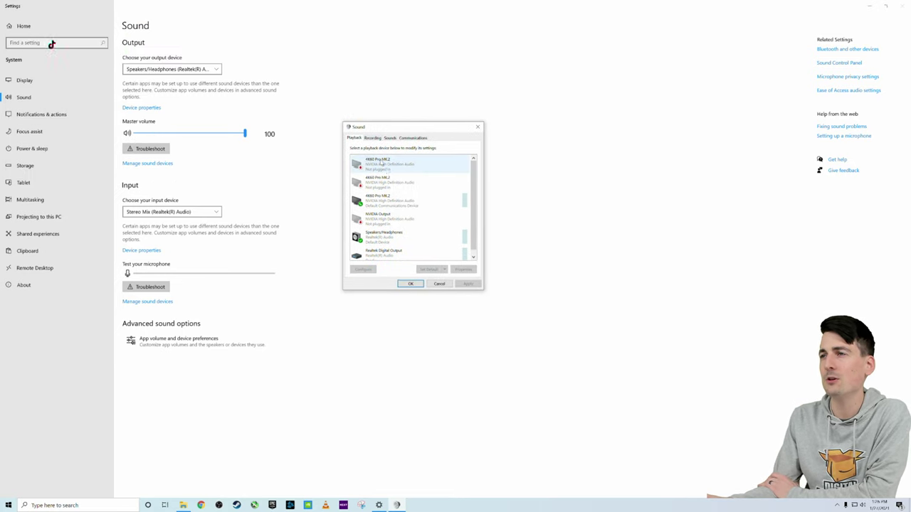
right_click(395, 239)
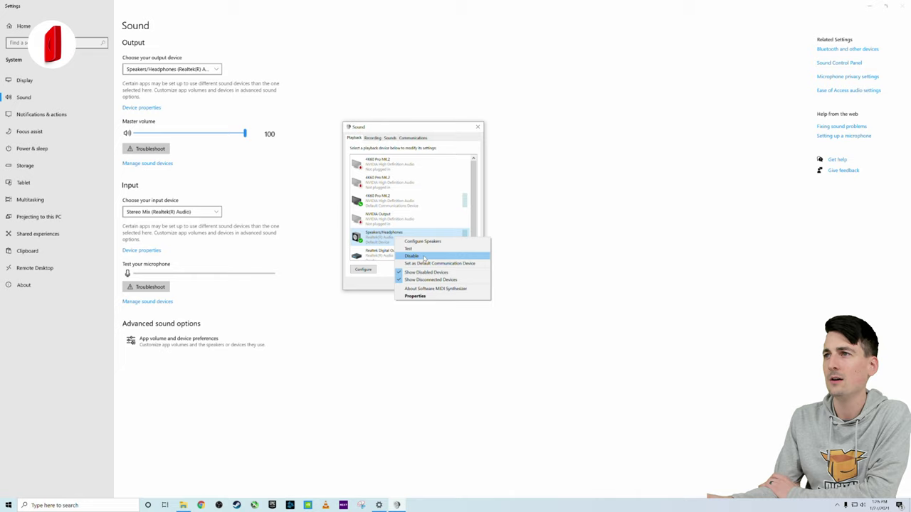
click(384, 239)
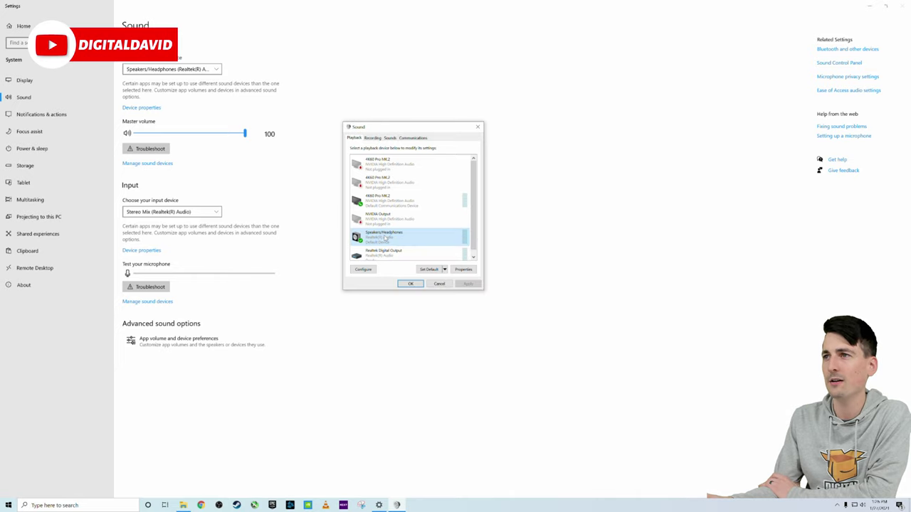
On the Recording tab, select Stereo Mix and open its Properties dialog.
click(373, 138)
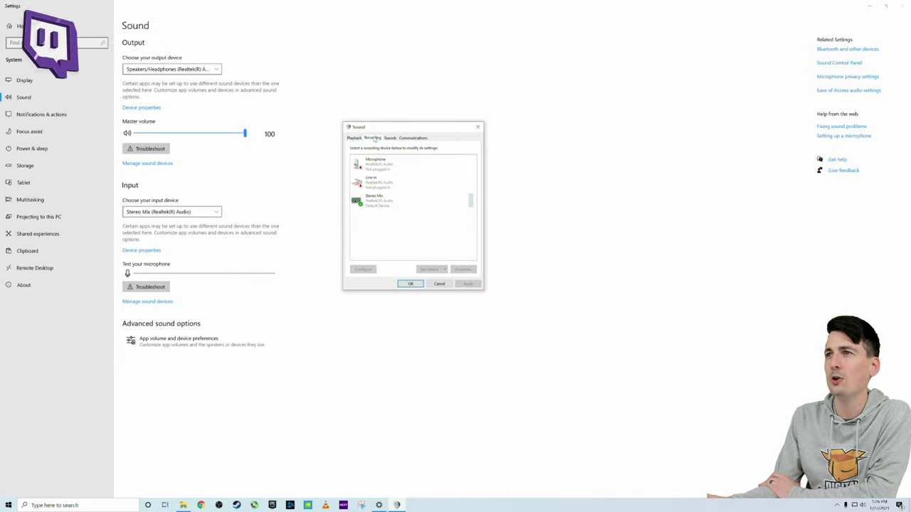
right_click(394, 206)
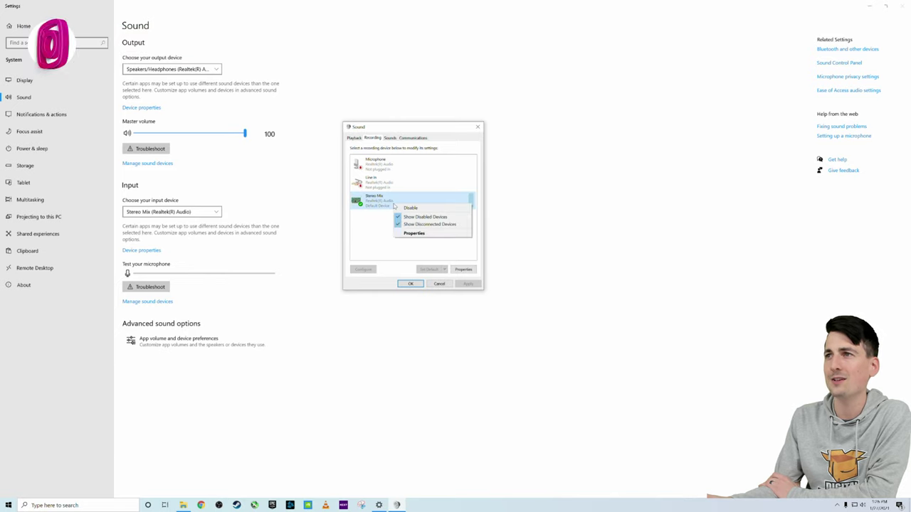
click(381, 231)
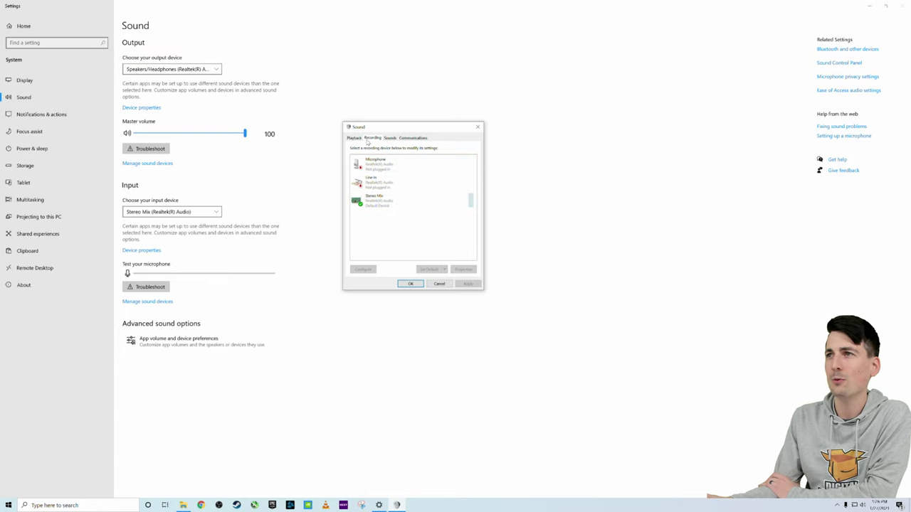
right_click(387, 222)
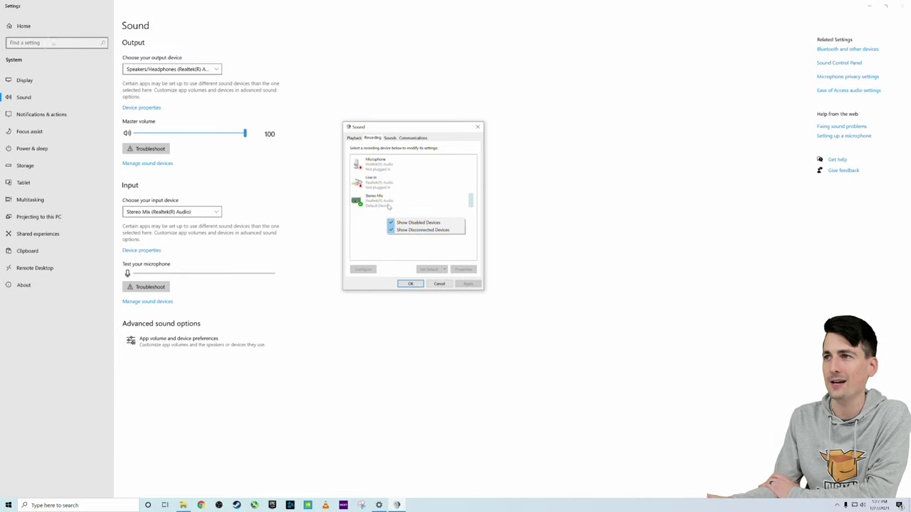
click(388, 205)
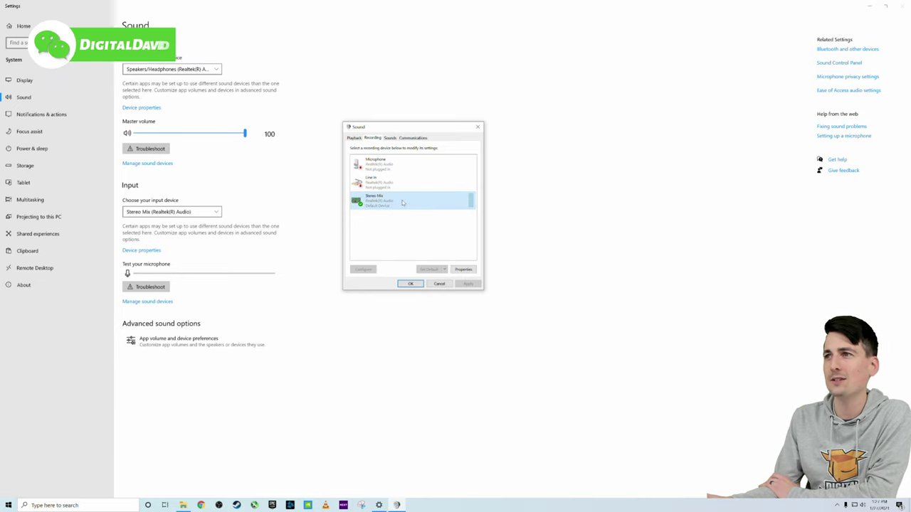
right_click(404, 208)
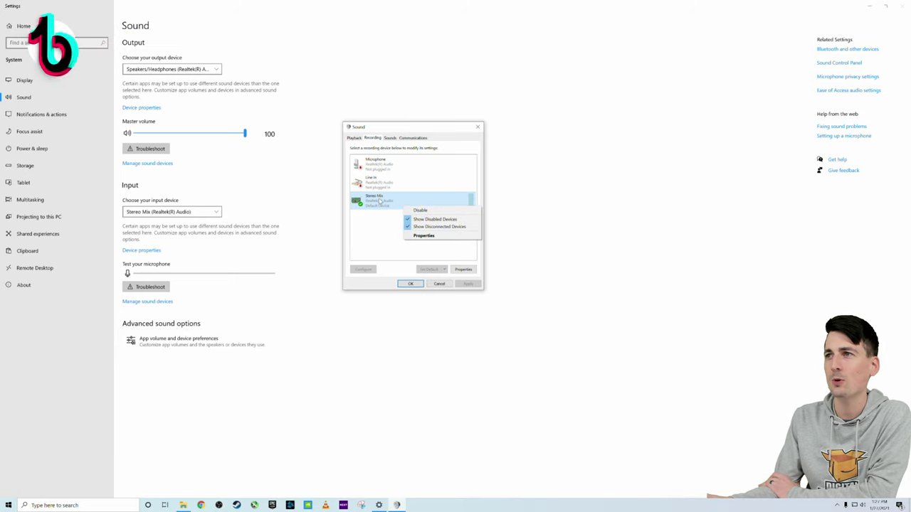
click(401, 213)
click(463, 269)
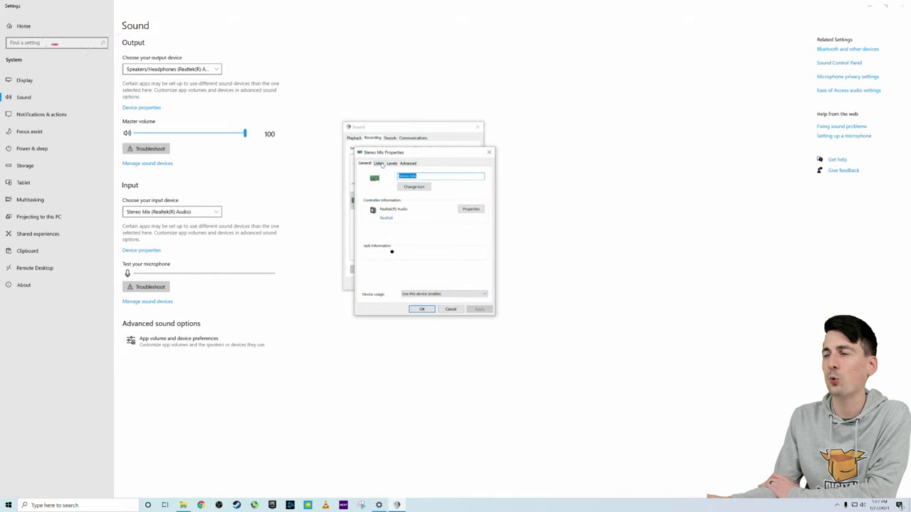
Route Stereo Mix's Listen playback to 4K60 Pro MK.2 and confirm both sound dialogs.
click(379, 163)
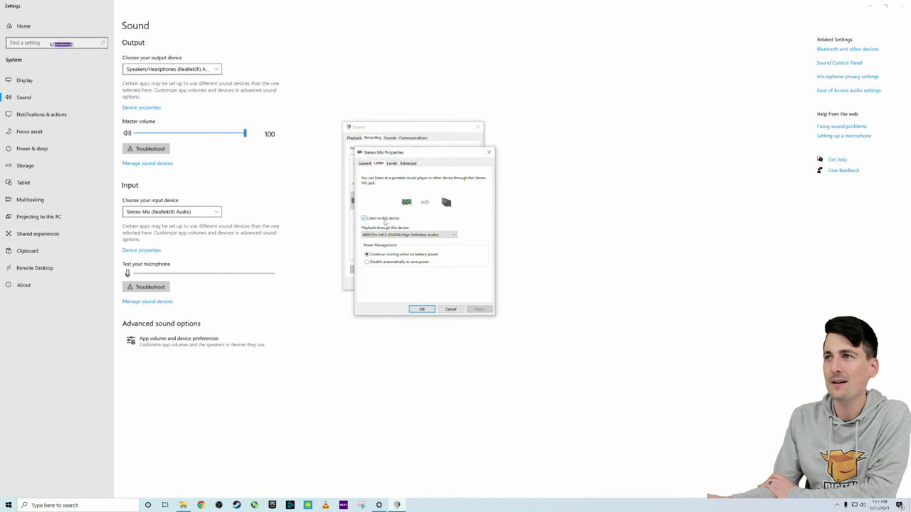
click(413, 235)
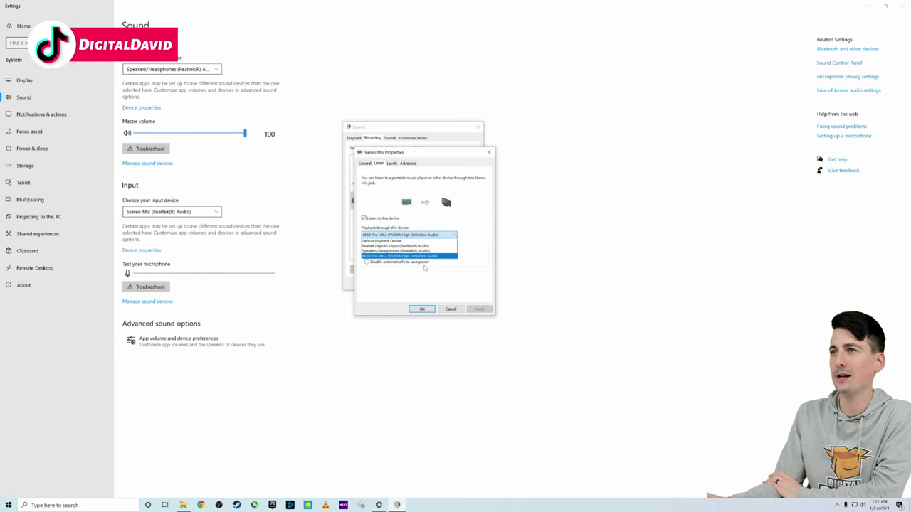
click(426, 261)
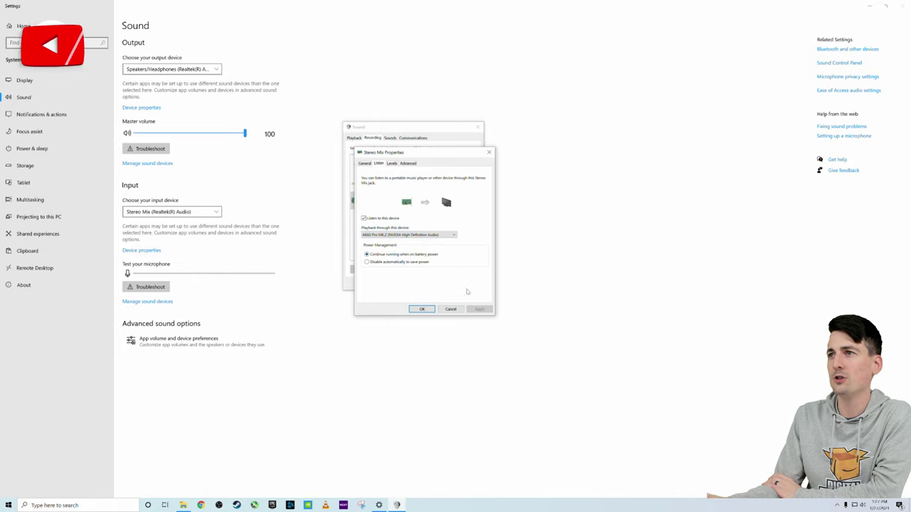
click(419, 309)
click(423, 284)
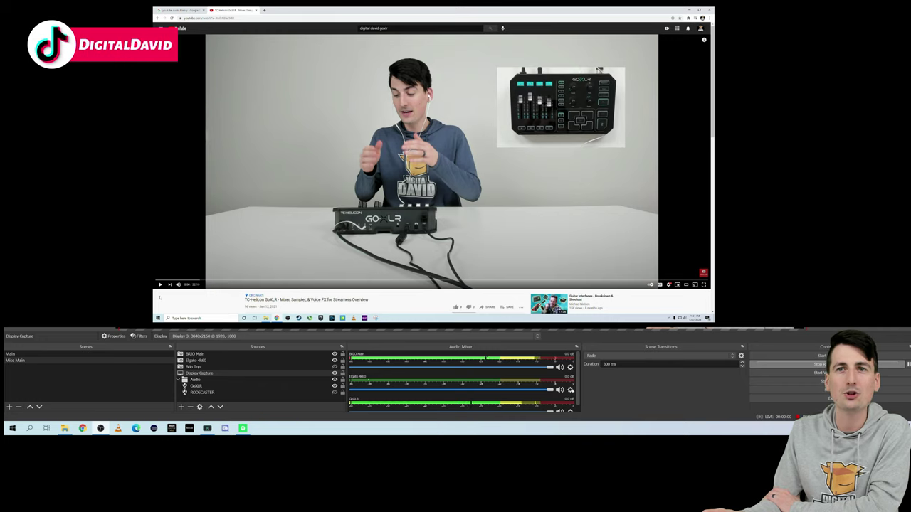
Open Advanced Audio Properties for the Elgato 4k60 track in the OBS mixer.
click(570, 390)
click(582, 384)
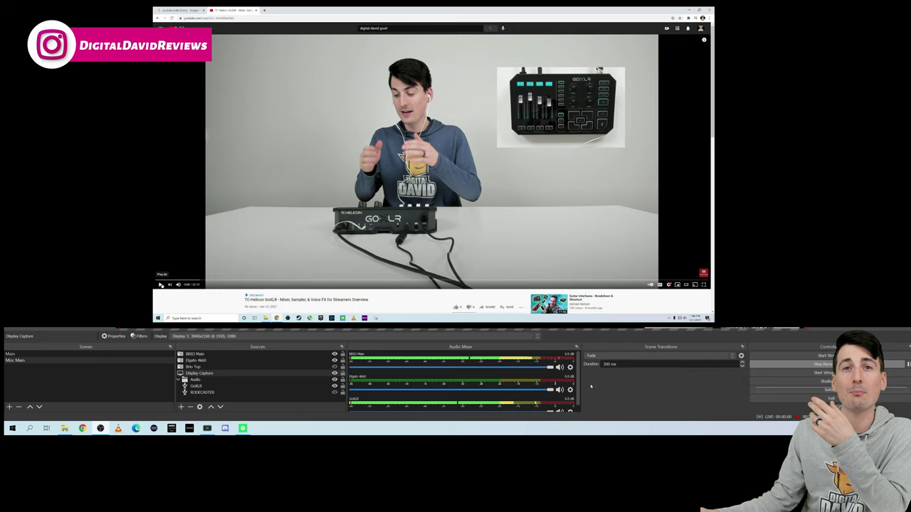
Play the captured YouTube video so its audio registers in the OBS mixer.
click(160, 284)
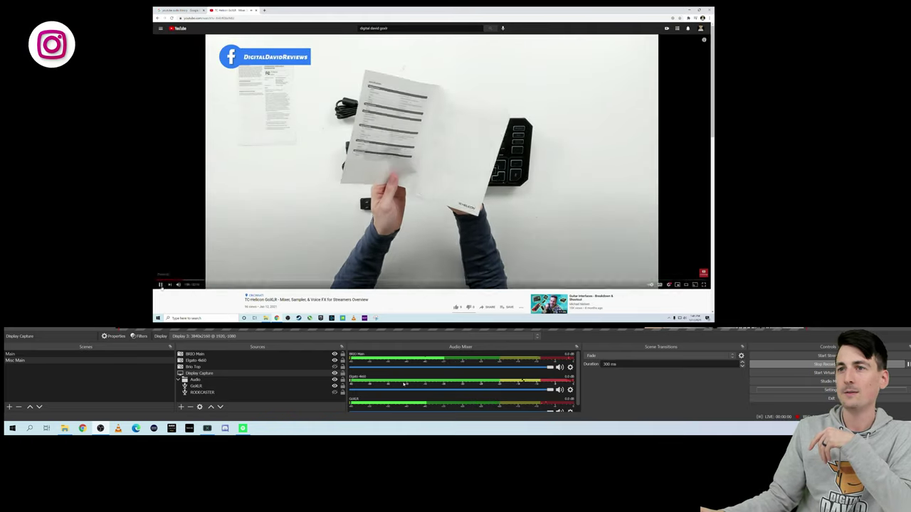
Pause the YouTube video and bring up the gaming PC's Speakers/Headphones volume control.
click(160, 284)
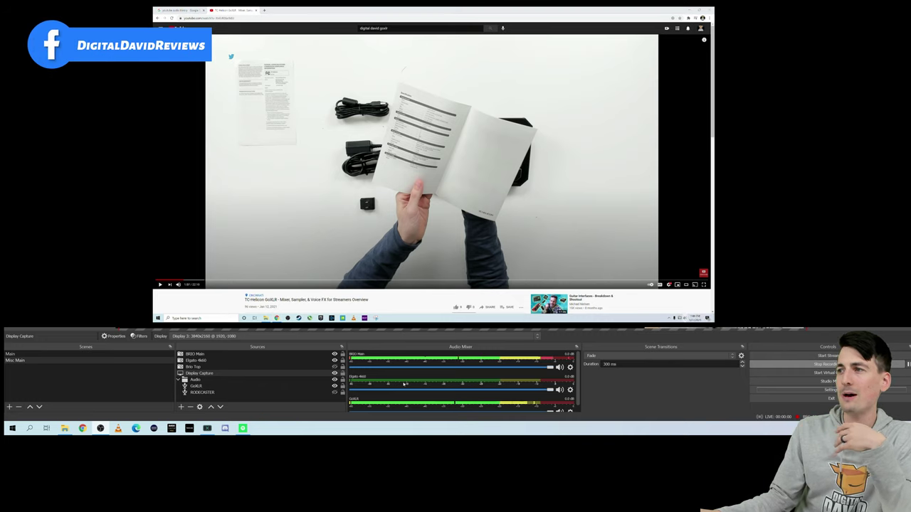
click(681, 318)
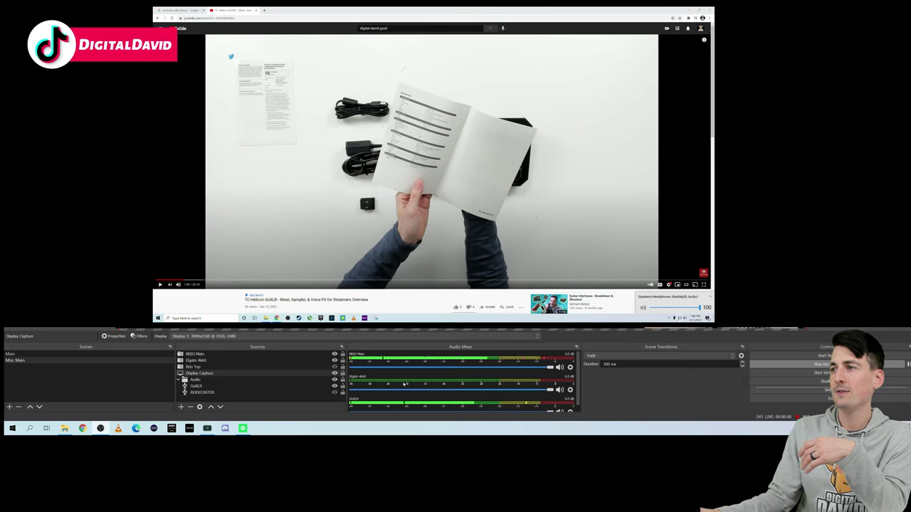
Show the gaming PC's playback device list: Speakers/Headphones, 4K60 Pro MK.2, Realtek Digital Output.
click(667, 295)
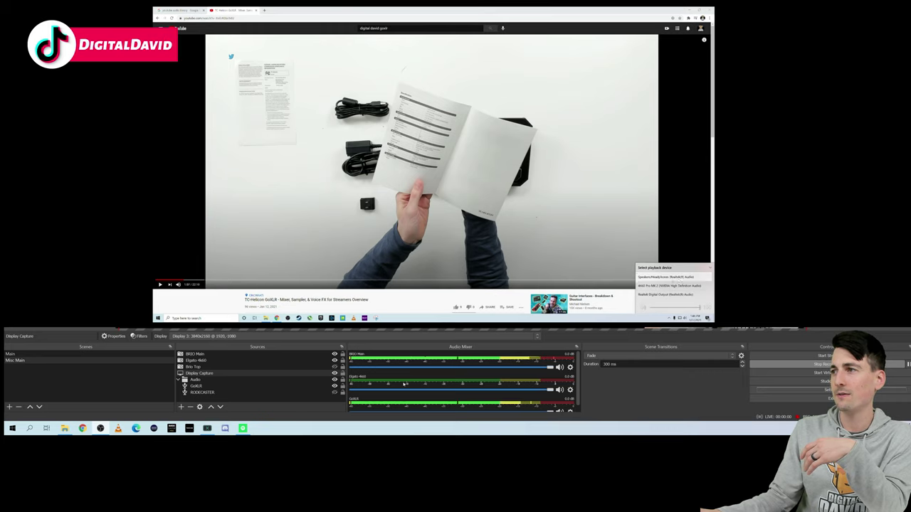